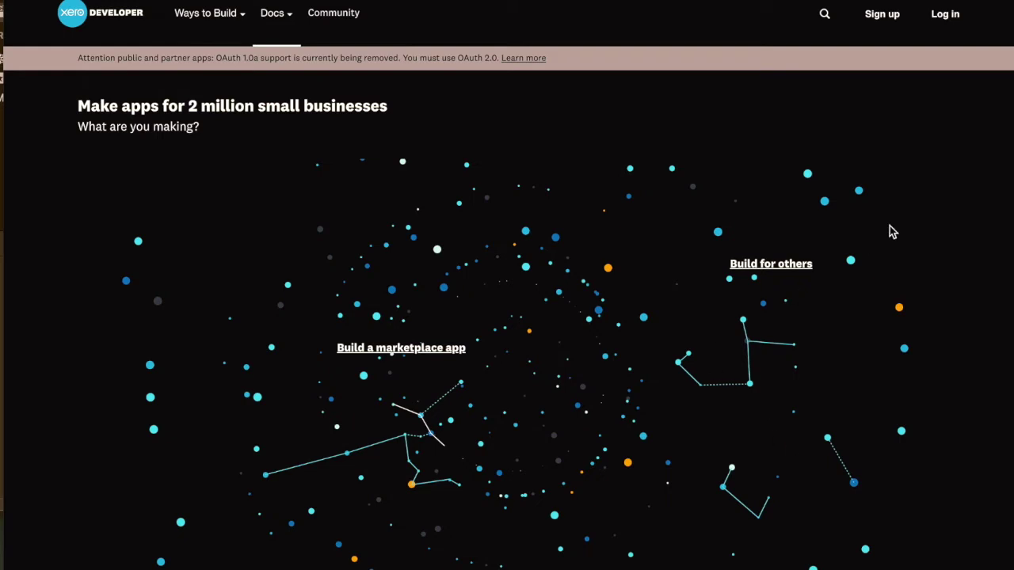
# Log in to the Xero Developer portal and start a new app named Custom Integration.
pyautogui.click(944, 15)
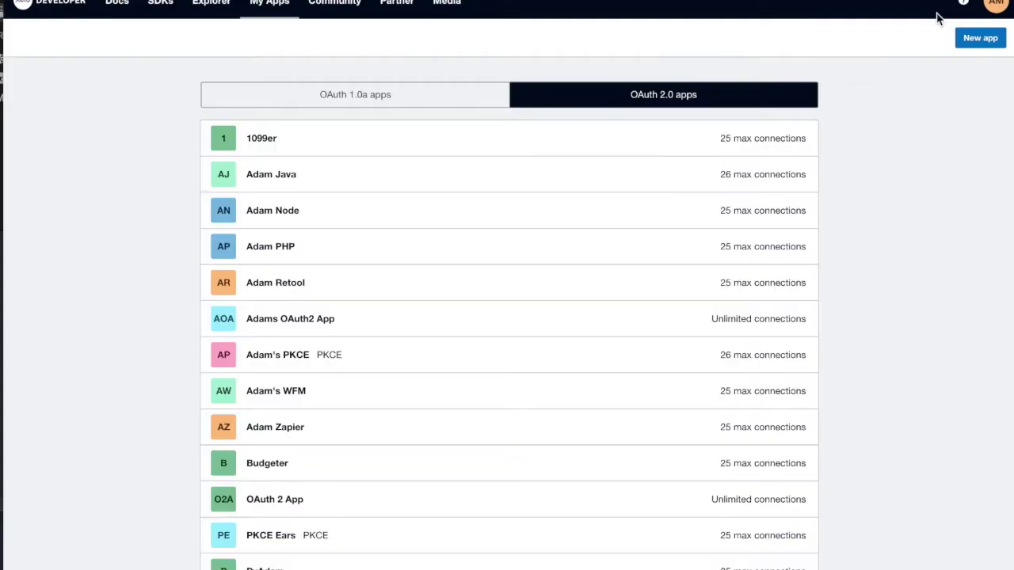
pyautogui.click(976, 38)
pyautogui.click(448, 48)
pyautogui.write('Cu')
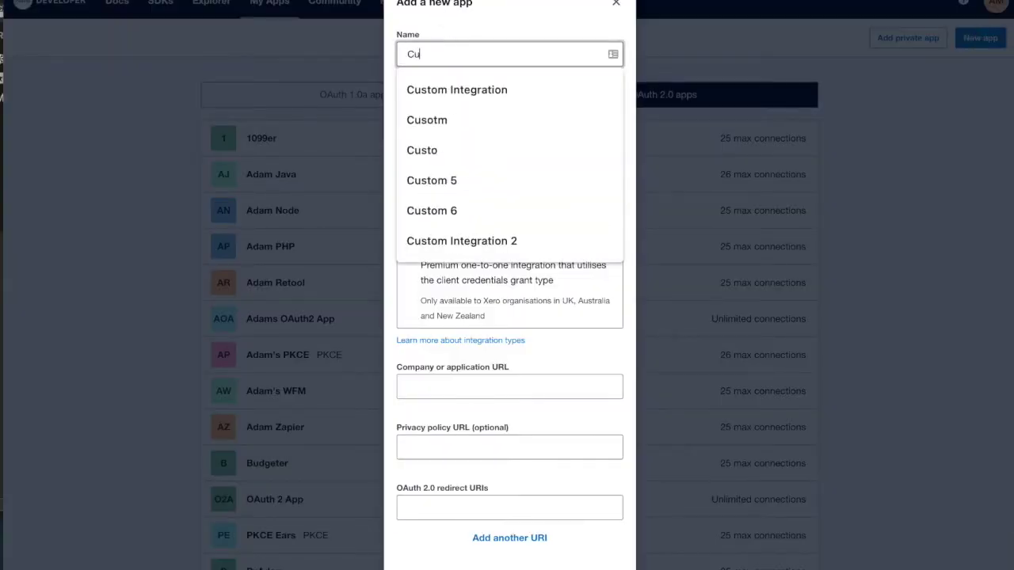
pyautogui.press('Down')
pyautogui.press('Return')
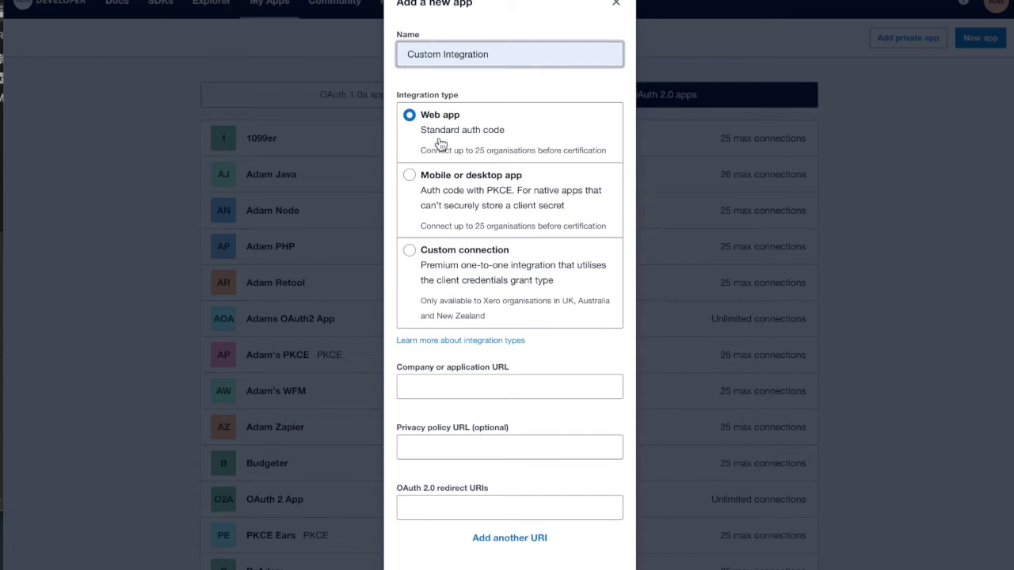
# Choose the Custom connection type, fill in the company URL and accept the terms.
pyautogui.click(410, 252)
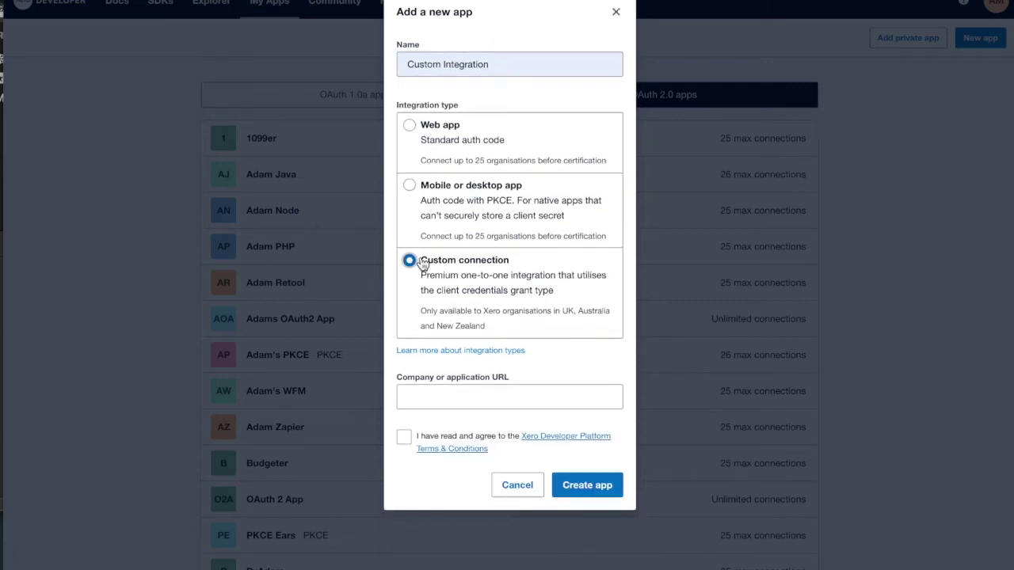
pyautogui.click(477, 394)
pyautogui.write('ht')
pyautogui.press('Down')
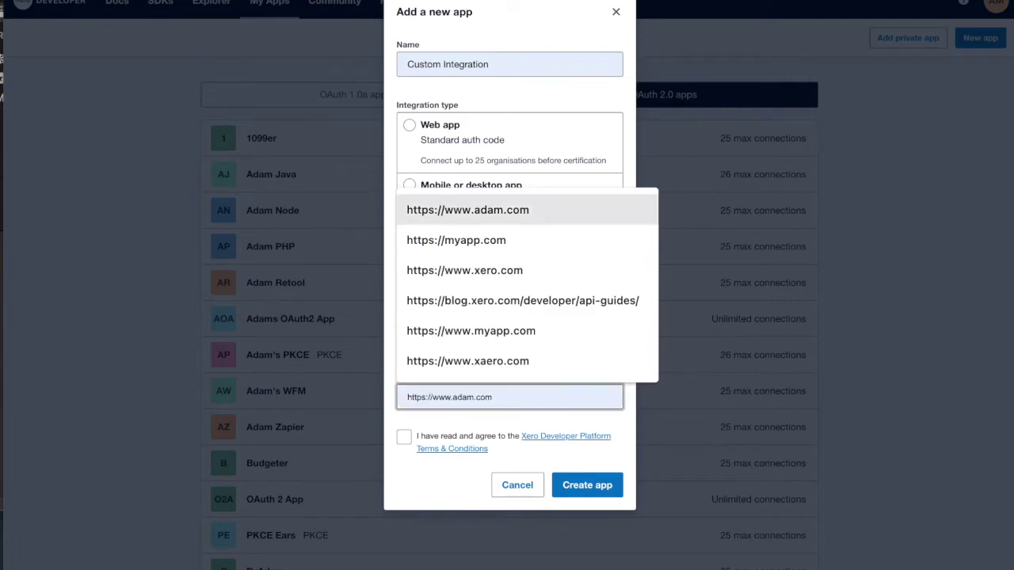
pyautogui.press('Return')
pyautogui.click(404, 438)
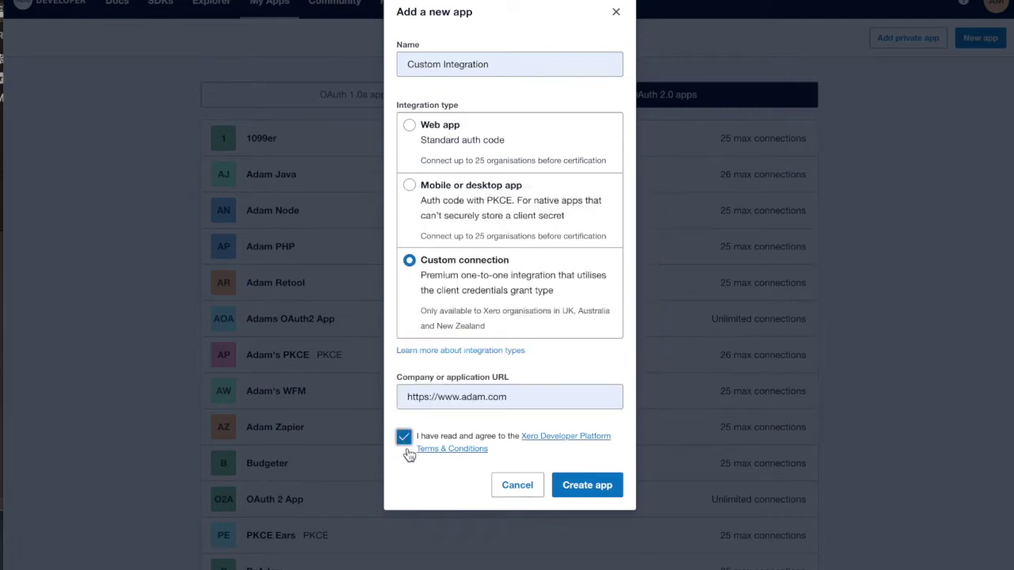
# Create the app with accounting.transactions and accounting.settings scopes and request connection.
pyautogui.click(608, 485)
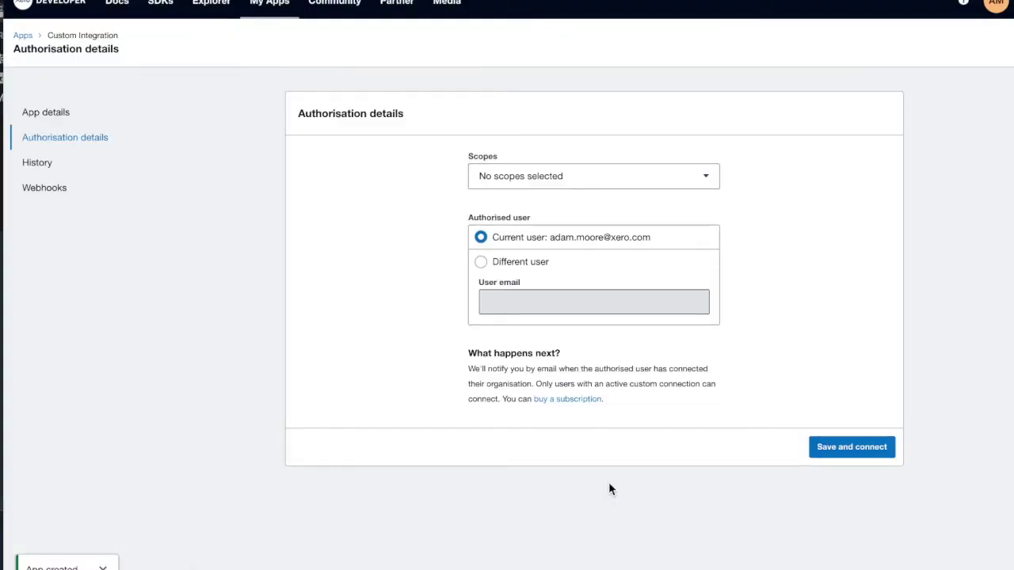
pyautogui.click(620, 184)
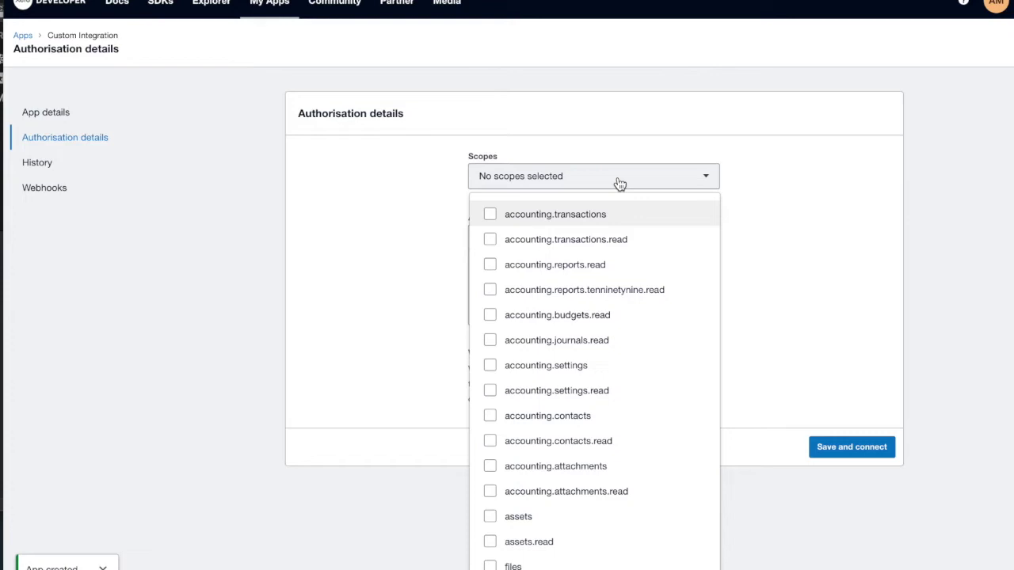
pyautogui.click(590, 215)
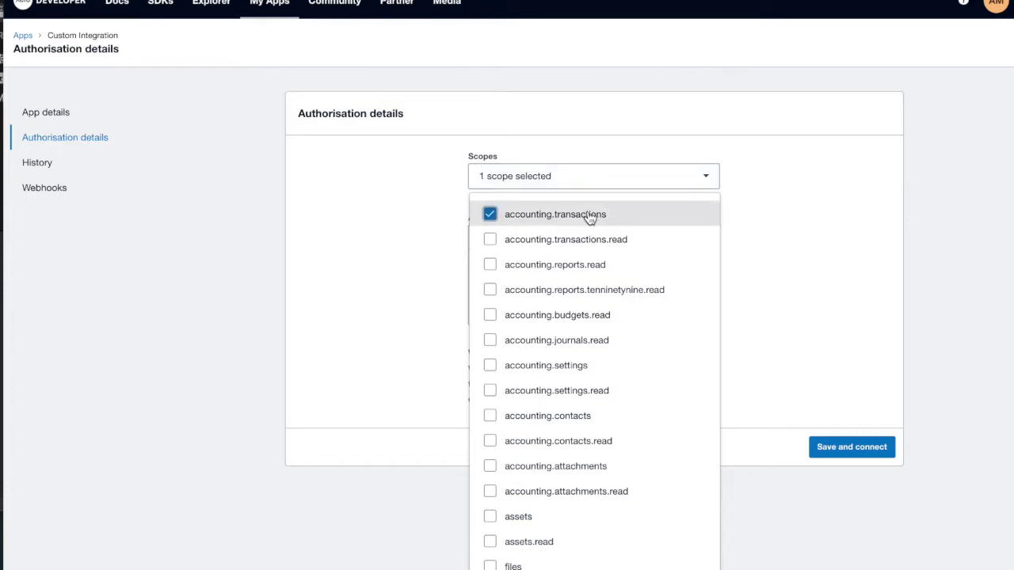
pyautogui.click(554, 371)
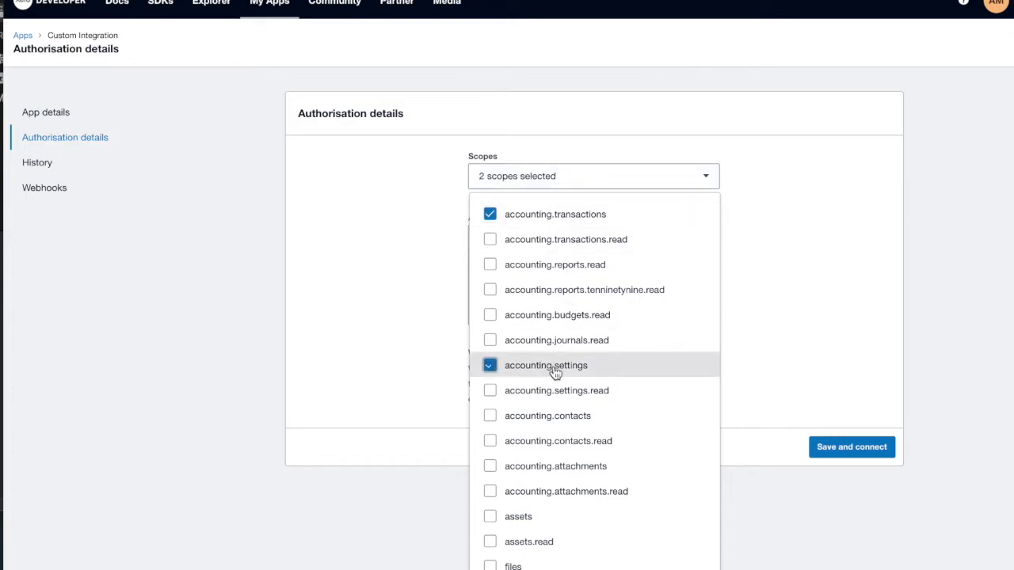
pyautogui.click(786, 310)
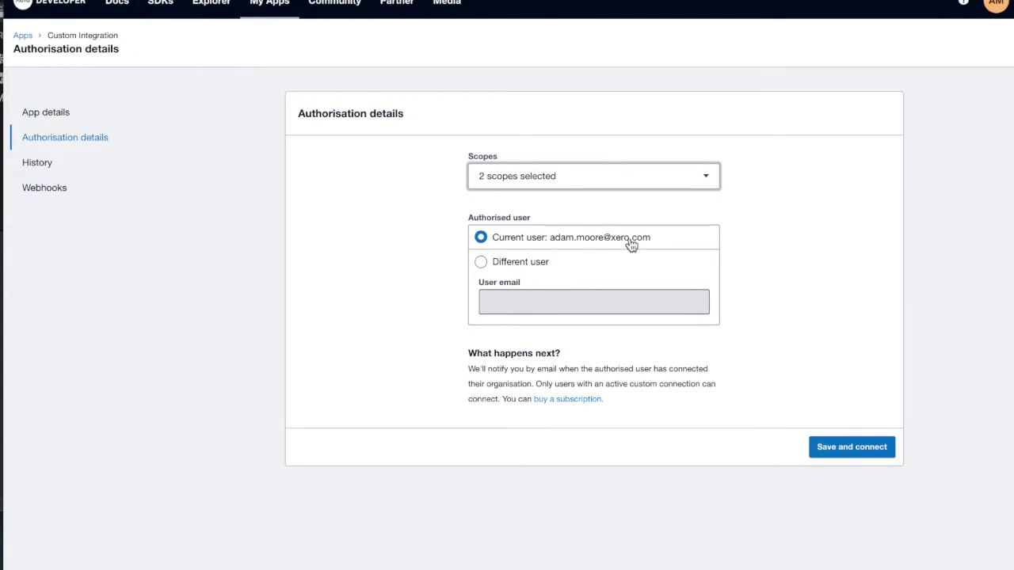
pyautogui.click(851, 447)
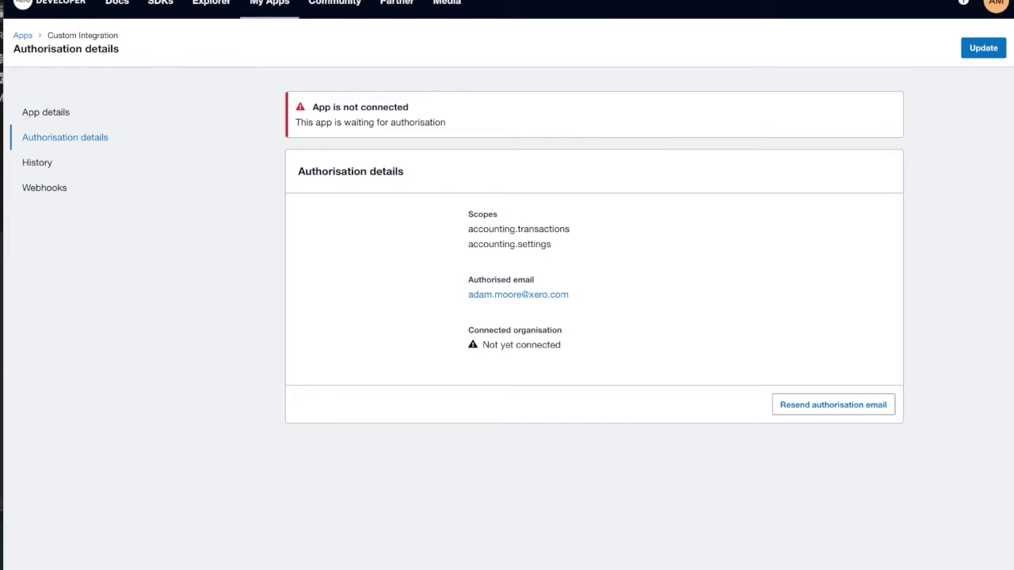
pyautogui.hotkey('ctrl', 'Tab')
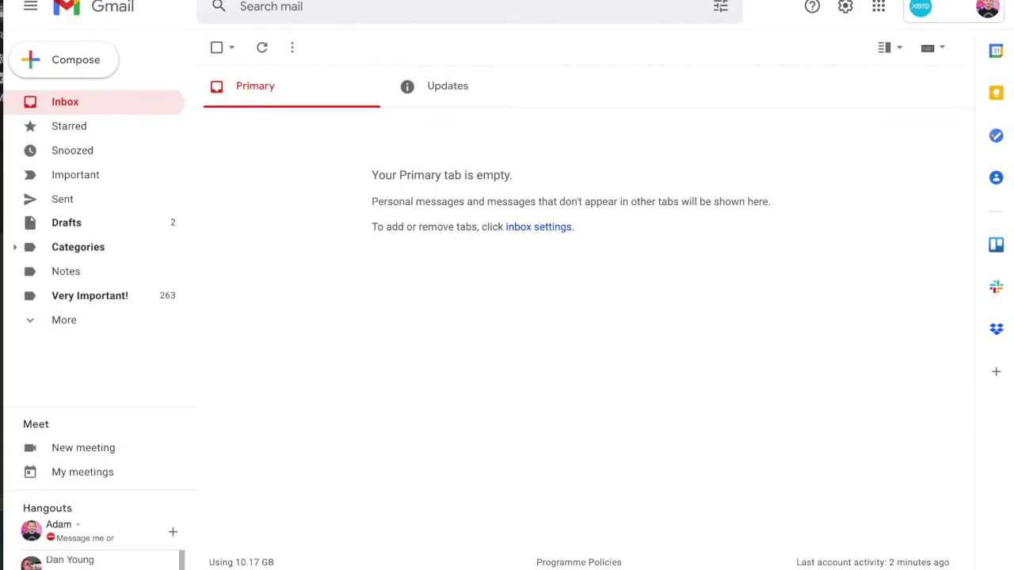
# Refresh Gmail, open Xero's approval email and follow its Connect link.
pyautogui.press('F5')
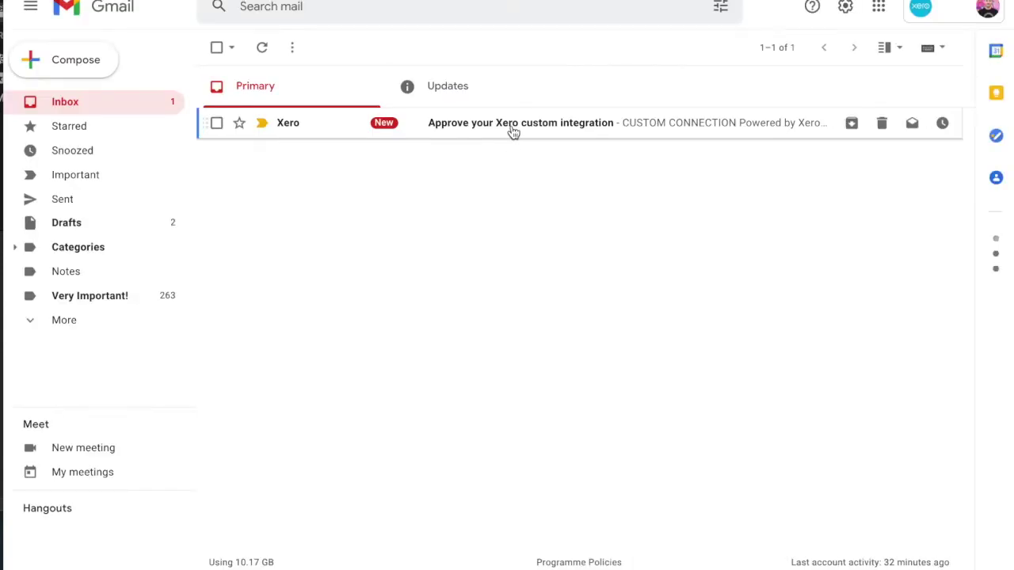
pyautogui.click(512, 127)
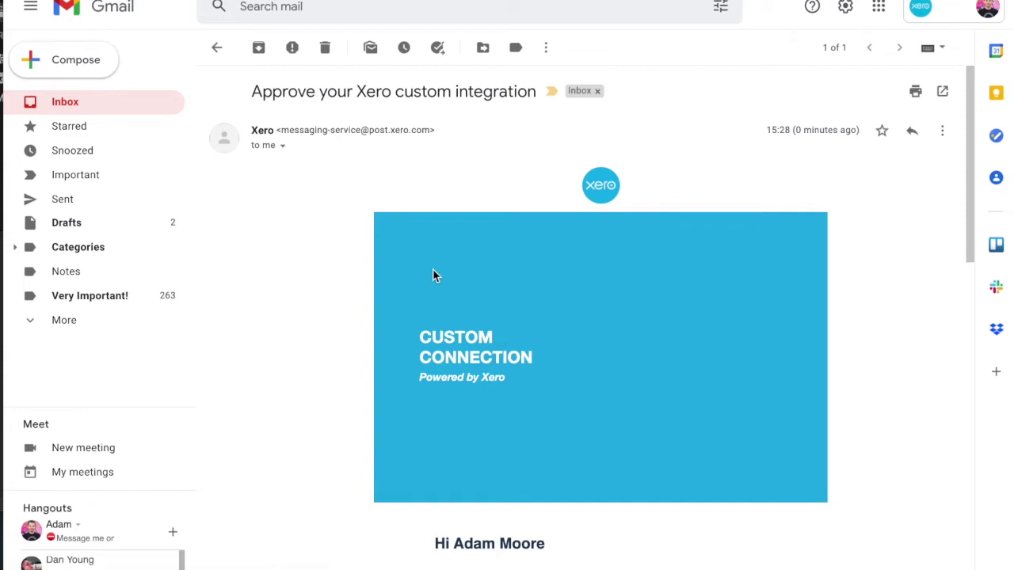
pyautogui.scroll(-5, 433, 270)
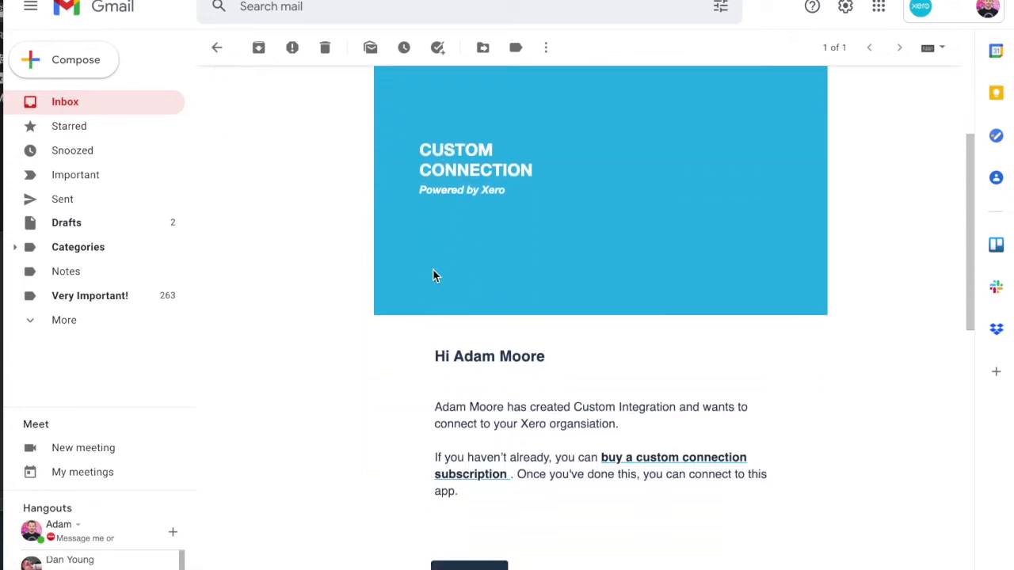
pyautogui.scroll(-4, 433, 269)
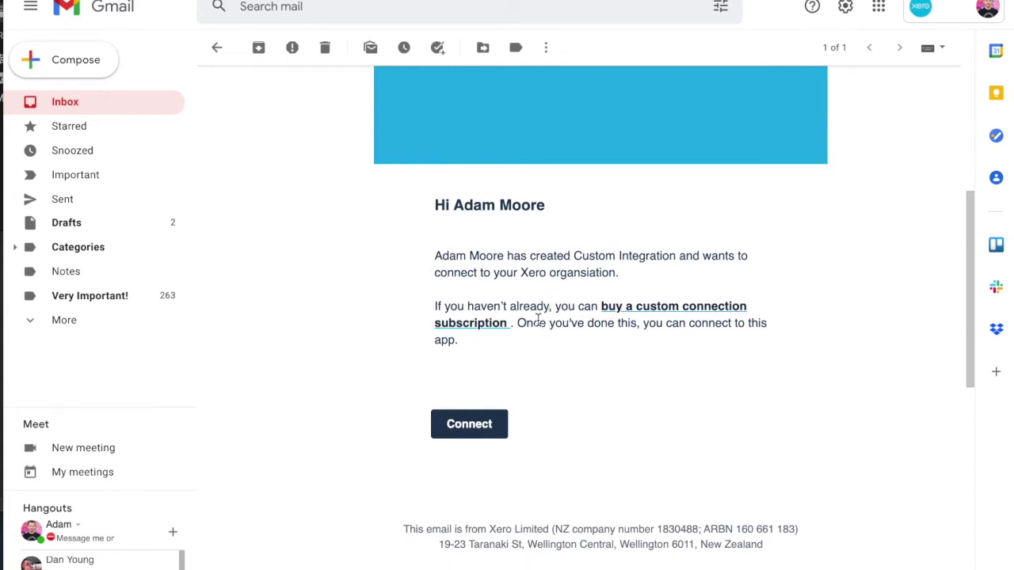
pyautogui.click(473, 420)
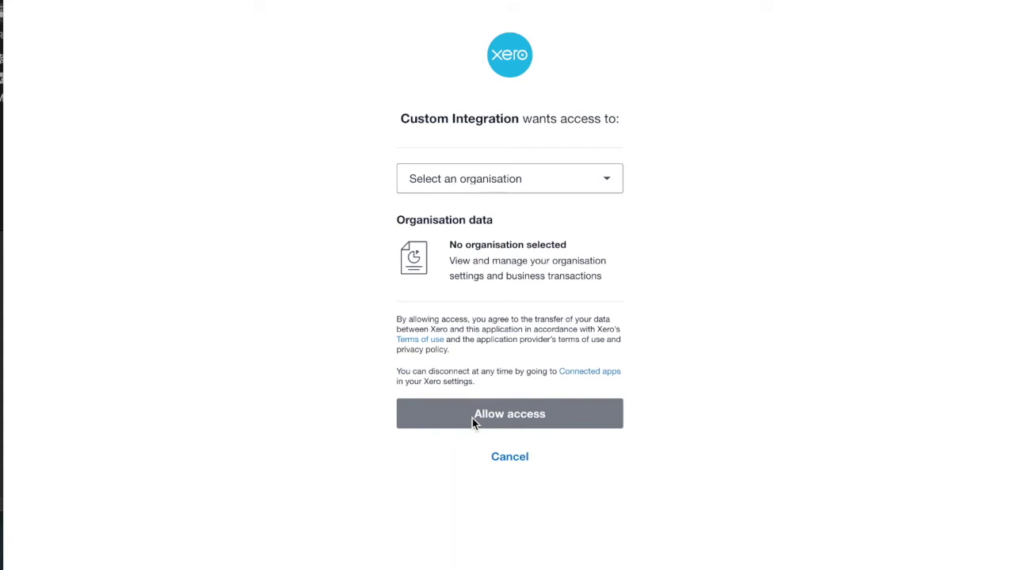
# Select Demo Company (NZ) as the organisation and allow the app access.
pyautogui.click(510, 185)
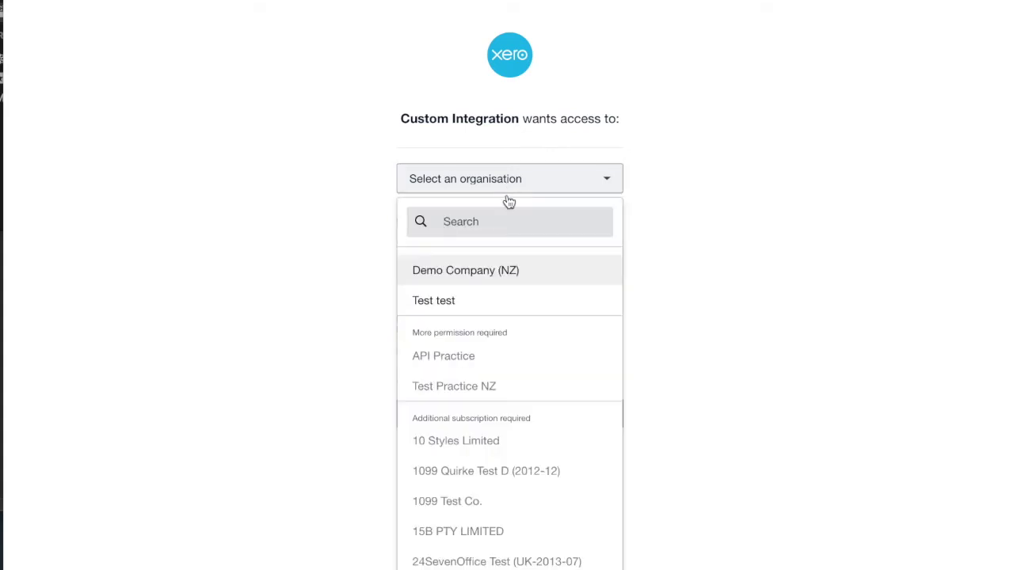
pyautogui.click(500, 273)
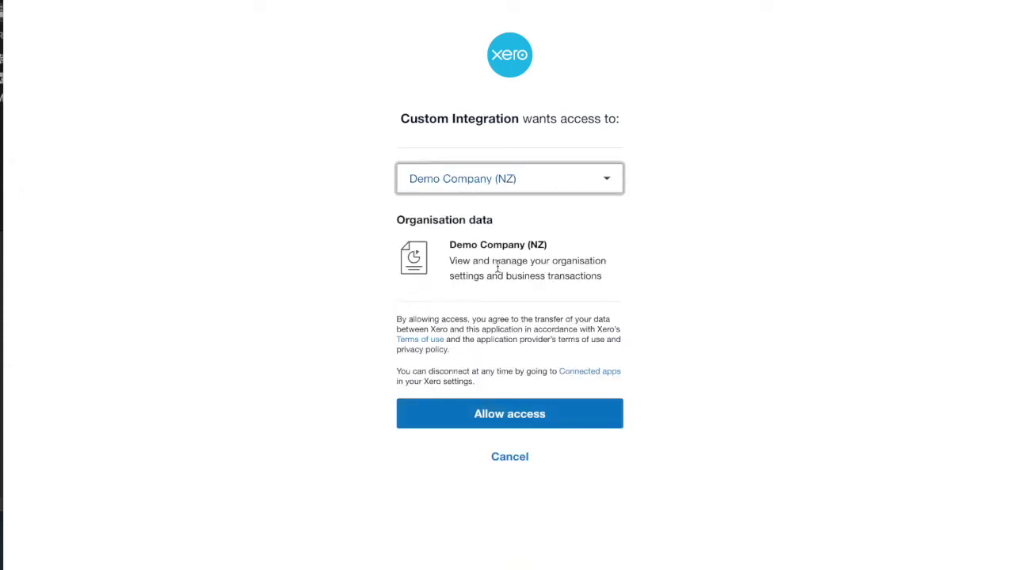
pyautogui.click(517, 419)
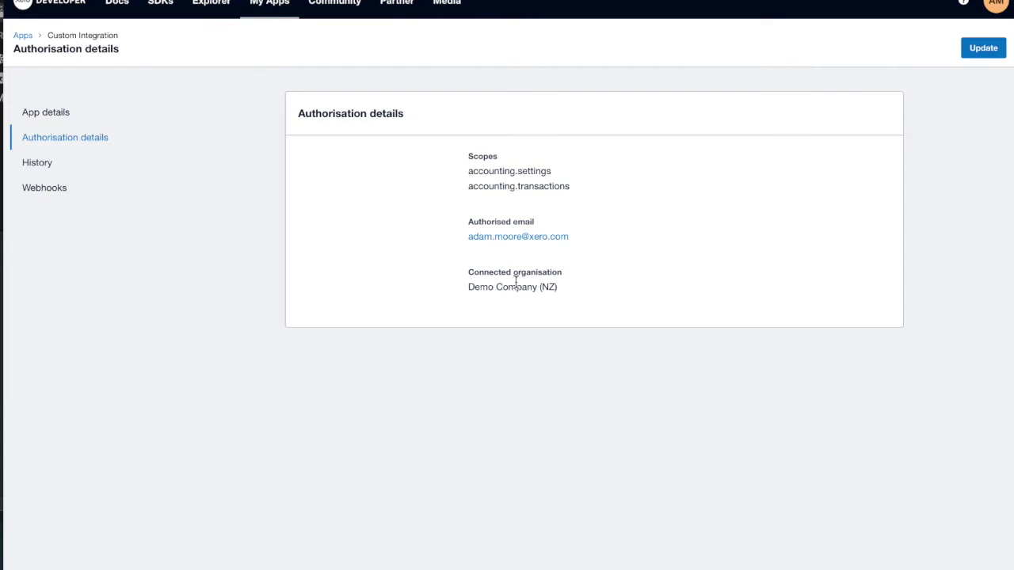
# Open the app's details and generate a client secret.
pyautogui.click(54, 115)
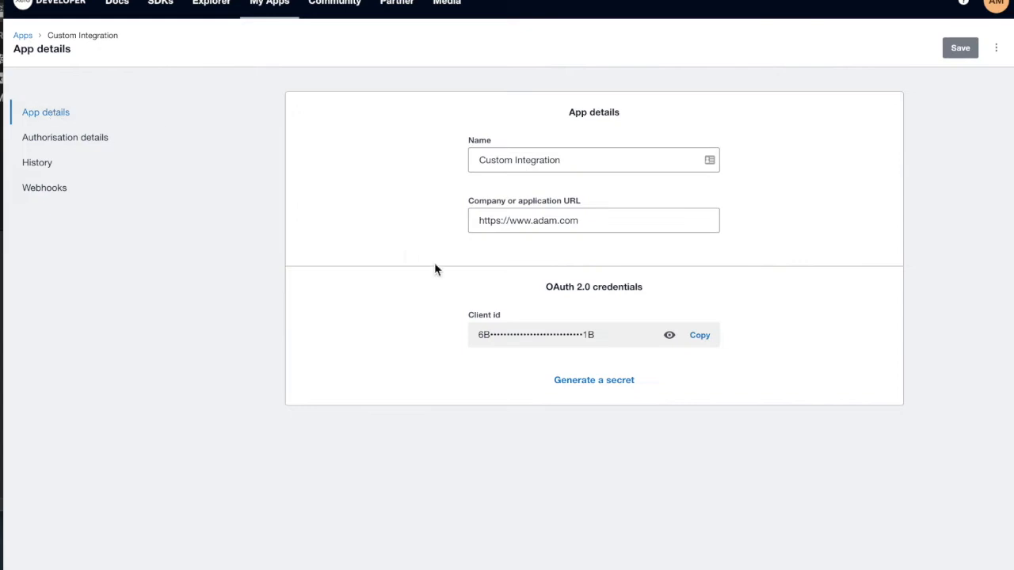
pyautogui.click(583, 382)
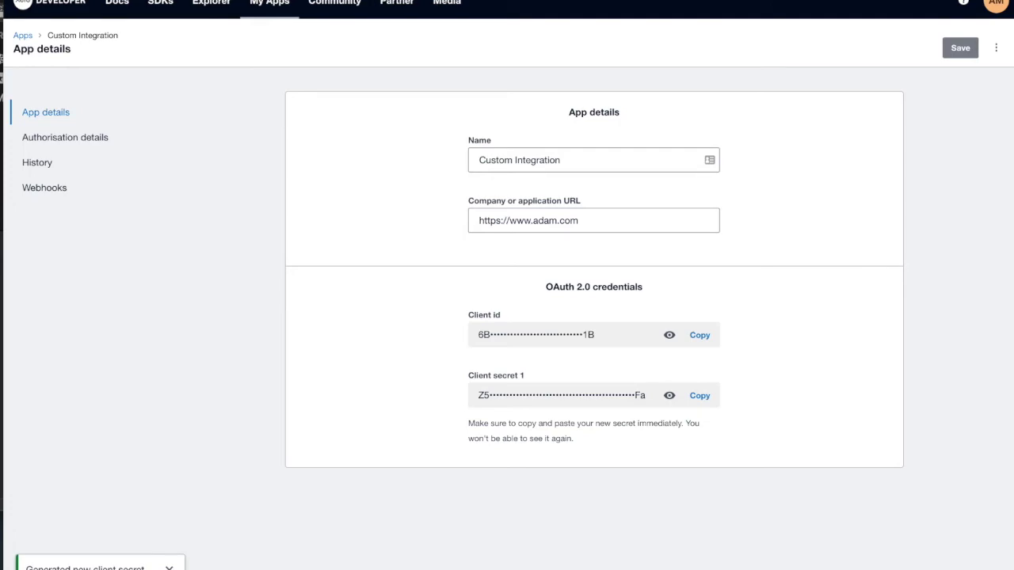
pyautogui.hotkey('alt', 'Tab')
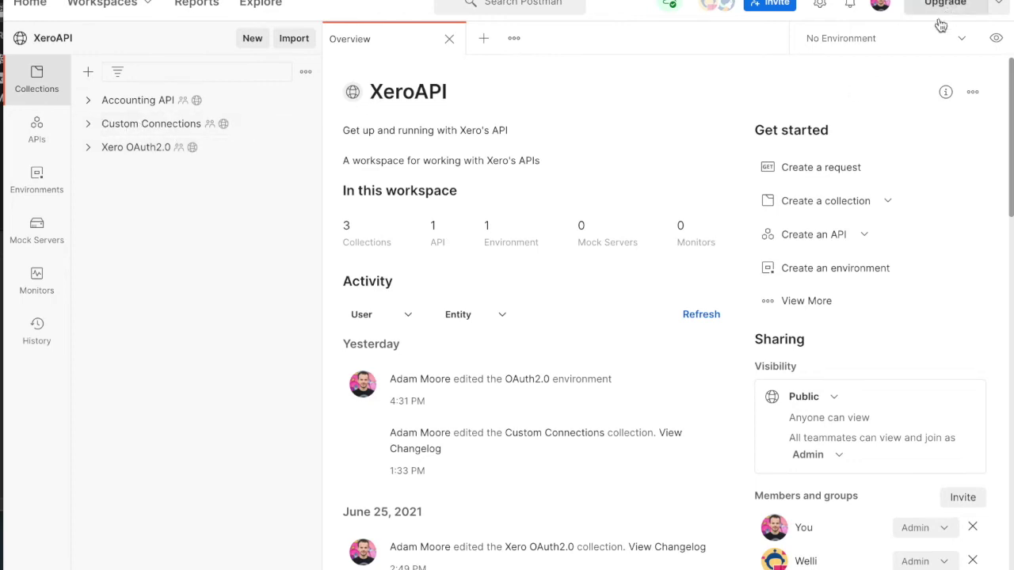
# Switch Postman to the OAuth2.0 environment and copy the app's client id.
pyautogui.click(897, 36)
pyautogui.click(872, 97)
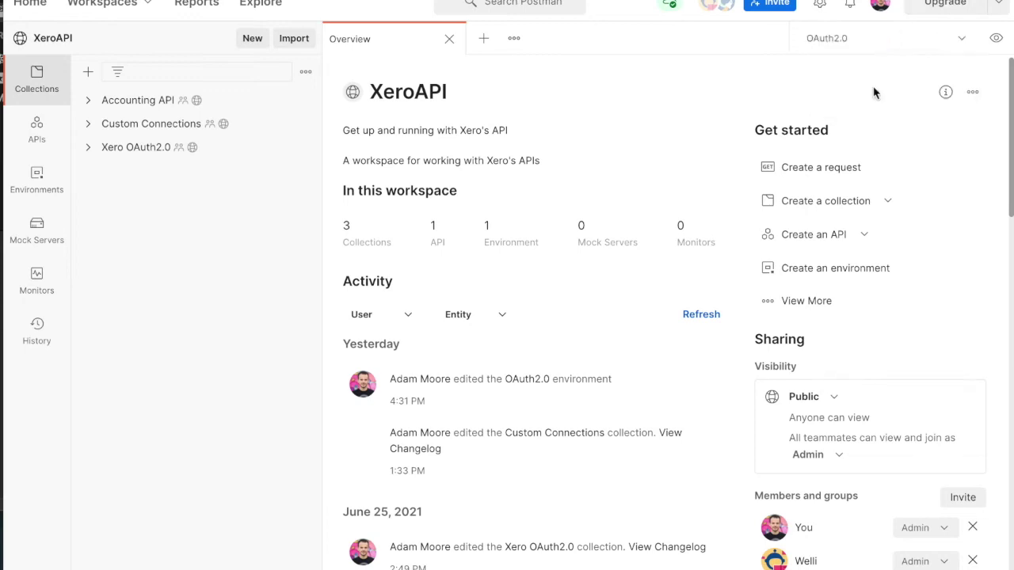
pyautogui.click(997, 40)
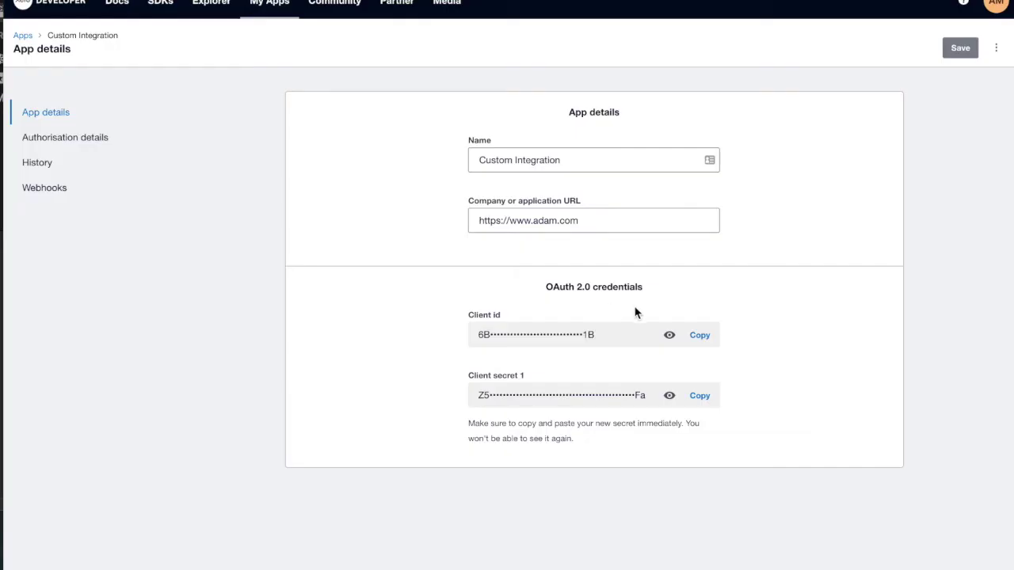
pyautogui.click(702, 337)
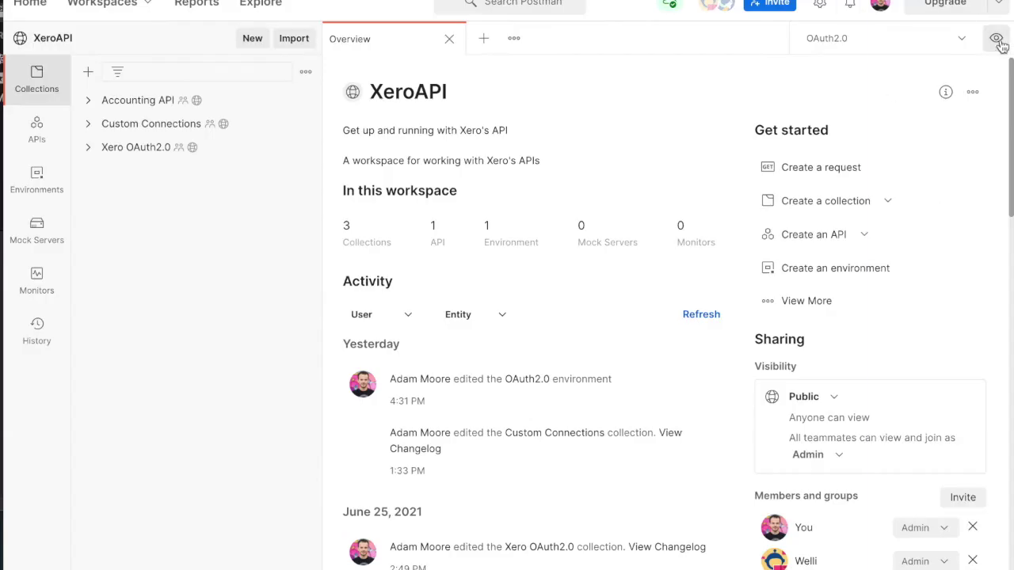
# Paste the copied client id into the client_id current value.
pyautogui.click(997, 39)
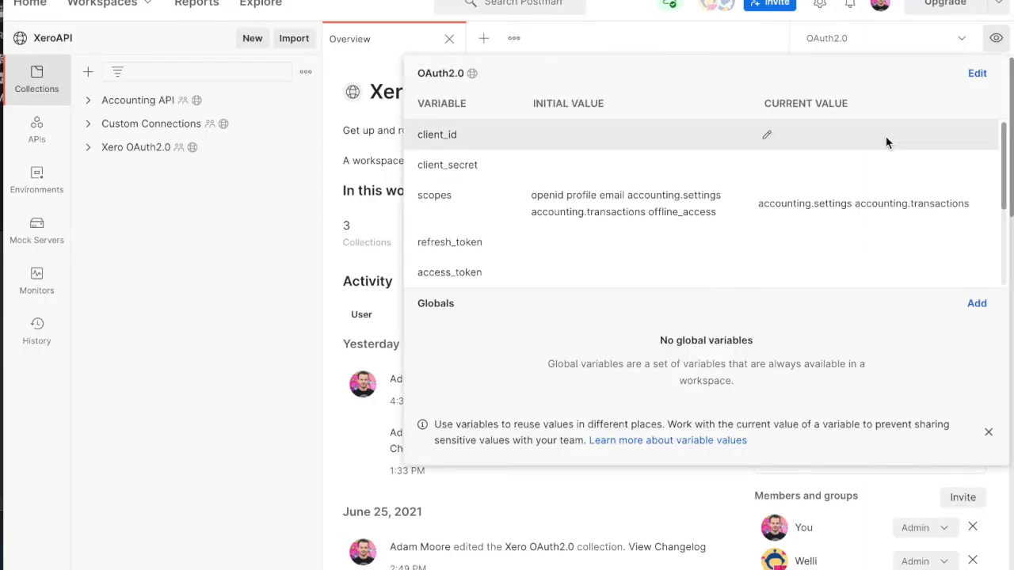
pyautogui.click(765, 133)
pyautogui.hotkey('ctrl', 'v')
pyautogui.press('Return')
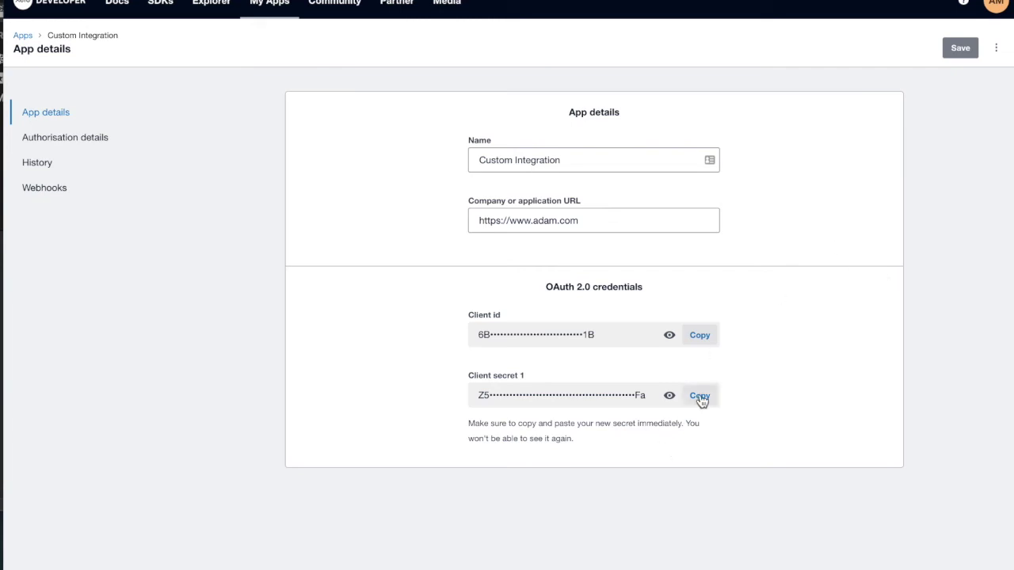
# Copy the client secret and paste it into the client_secret current value.
pyautogui.click(700, 396)
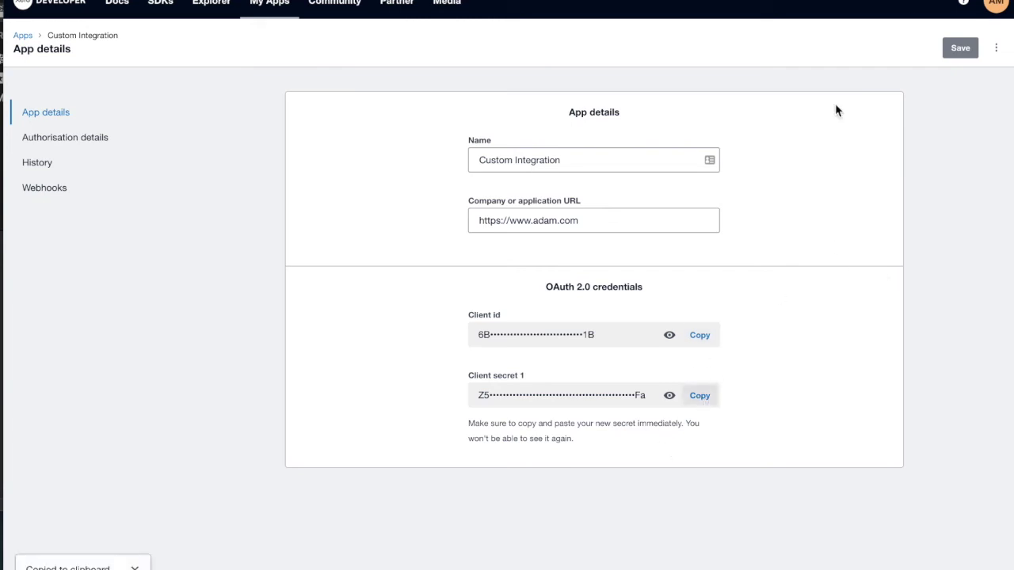
pyautogui.hotkey('alt', 'Tab')
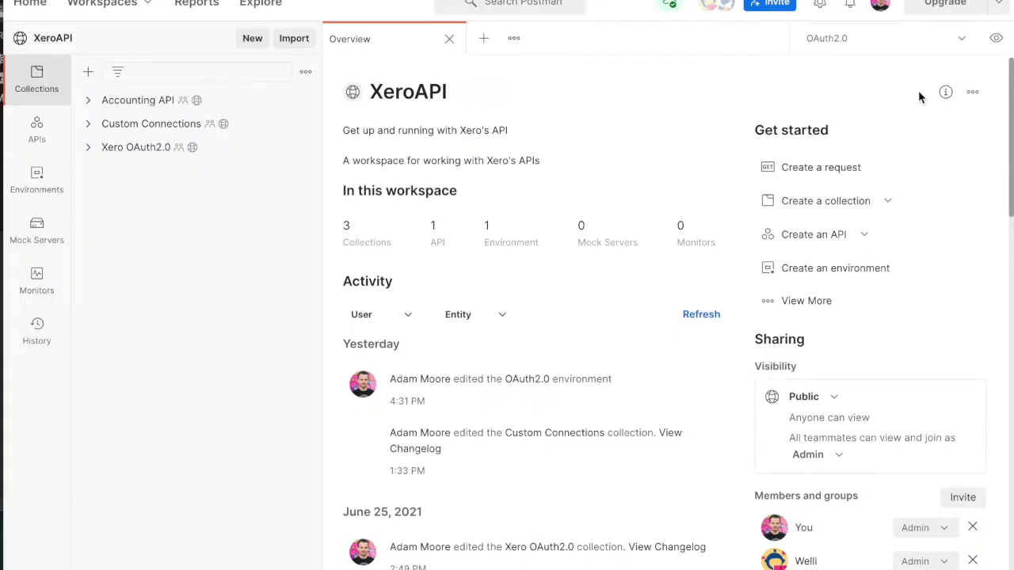
pyautogui.click(995, 39)
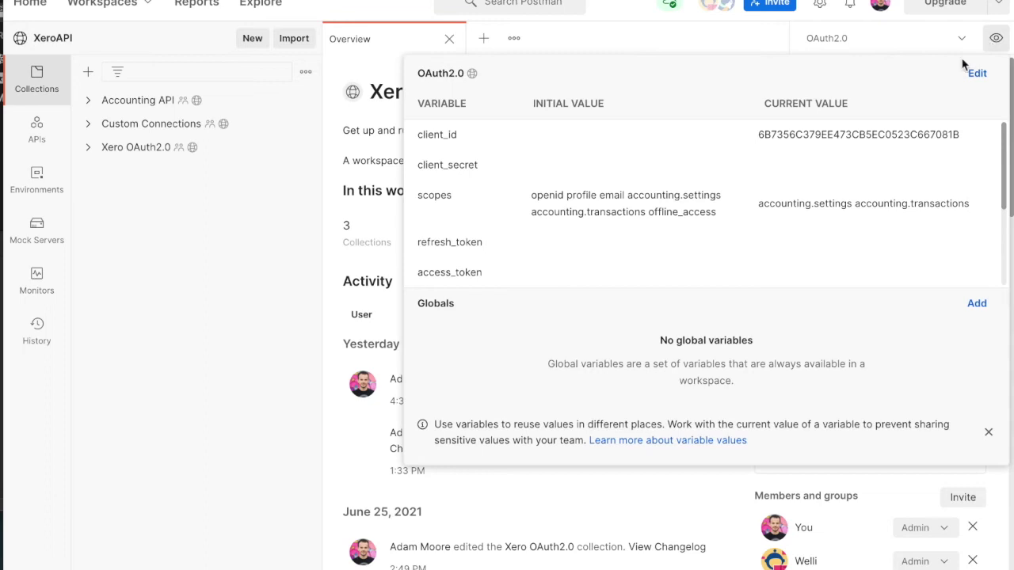
pyautogui.click(767, 166)
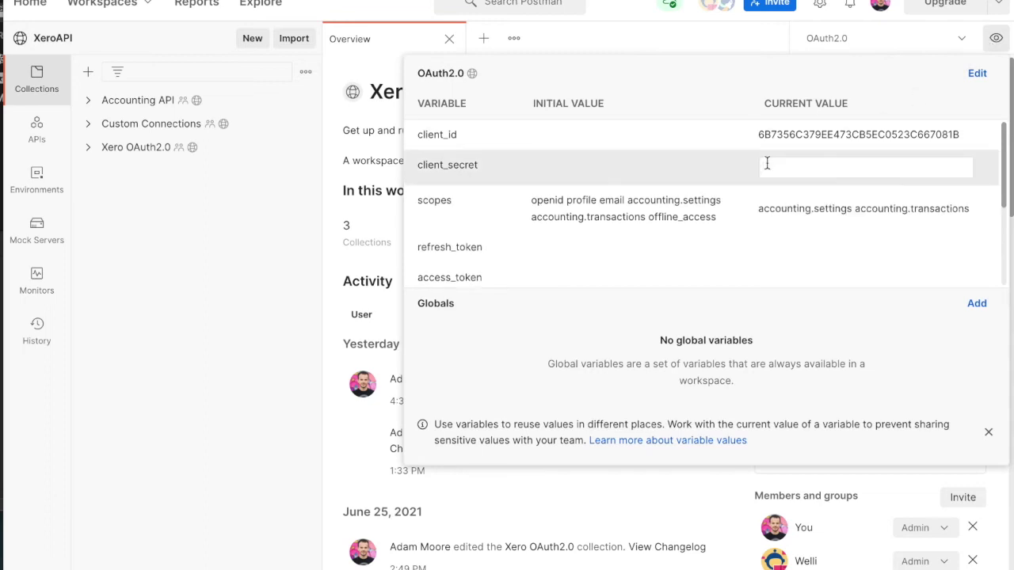
pyautogui.hotkey('ctrl', 'v')
pyautogui.press('Return')
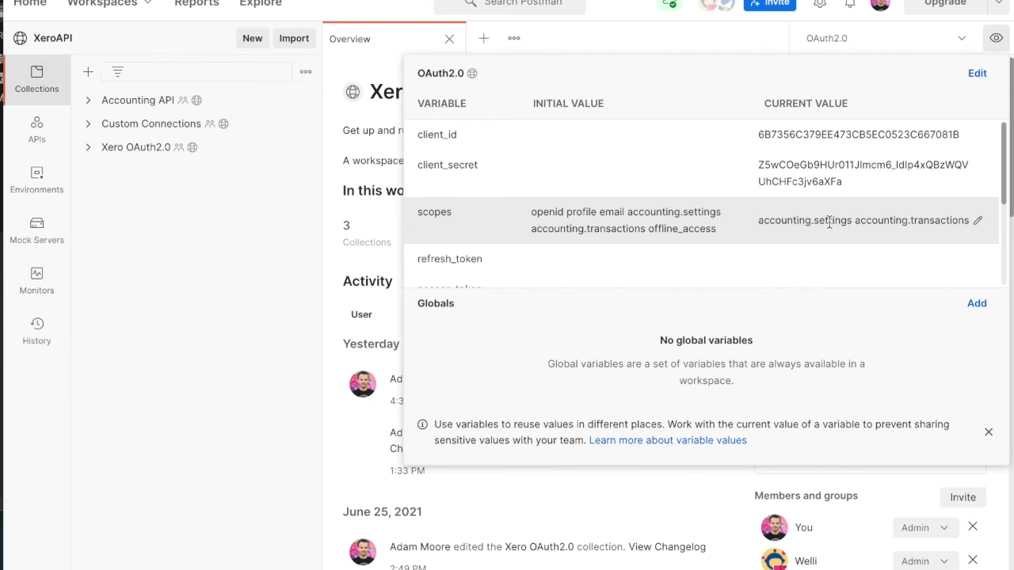
pyautogui.click(382, 212)
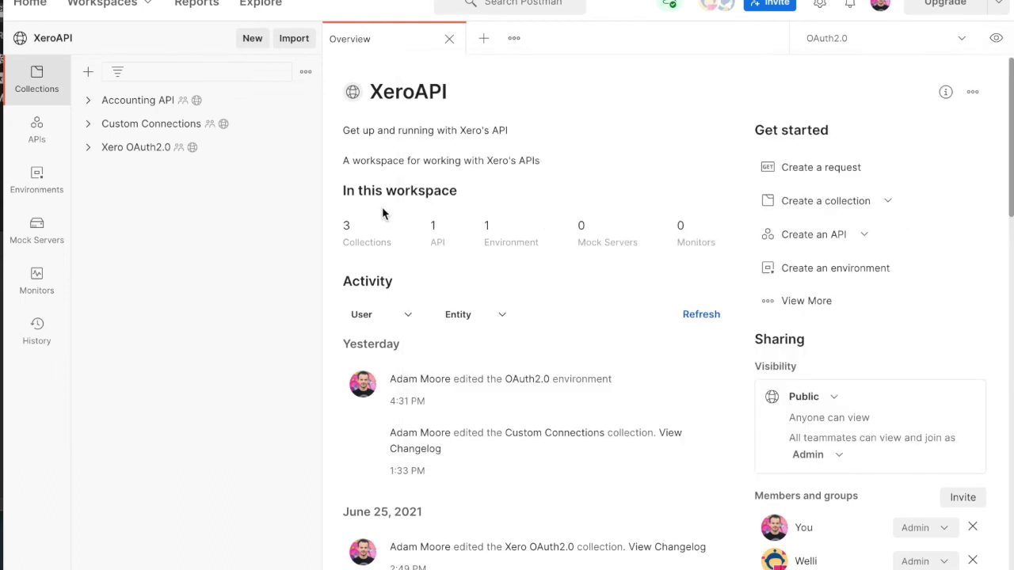
# Open the Custom Connections Access Token request, inspect its Basic Auth and client_credentials body, and send it.
pyautogui.click(161, 127)
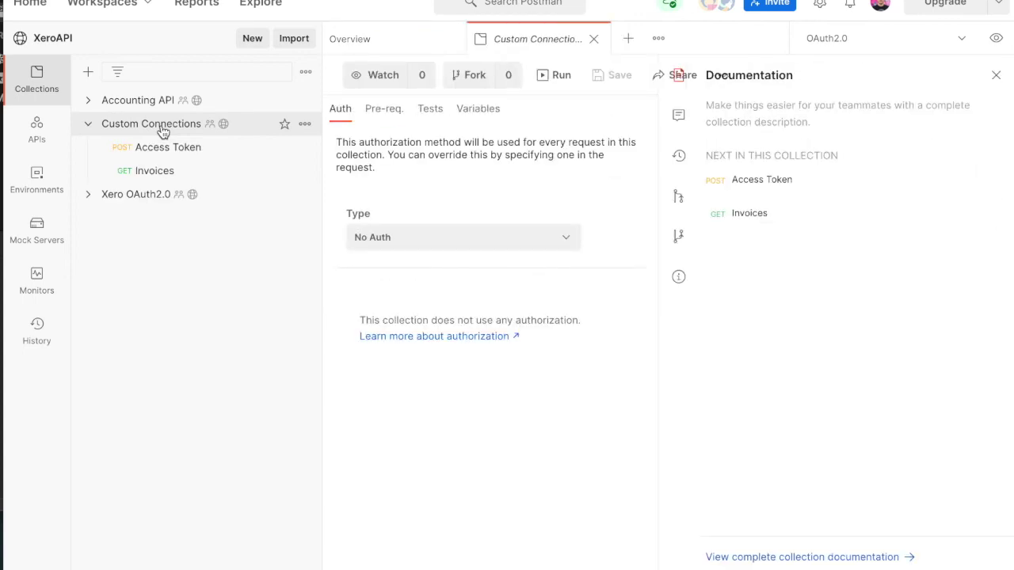
pyautogui.click(167, 149)
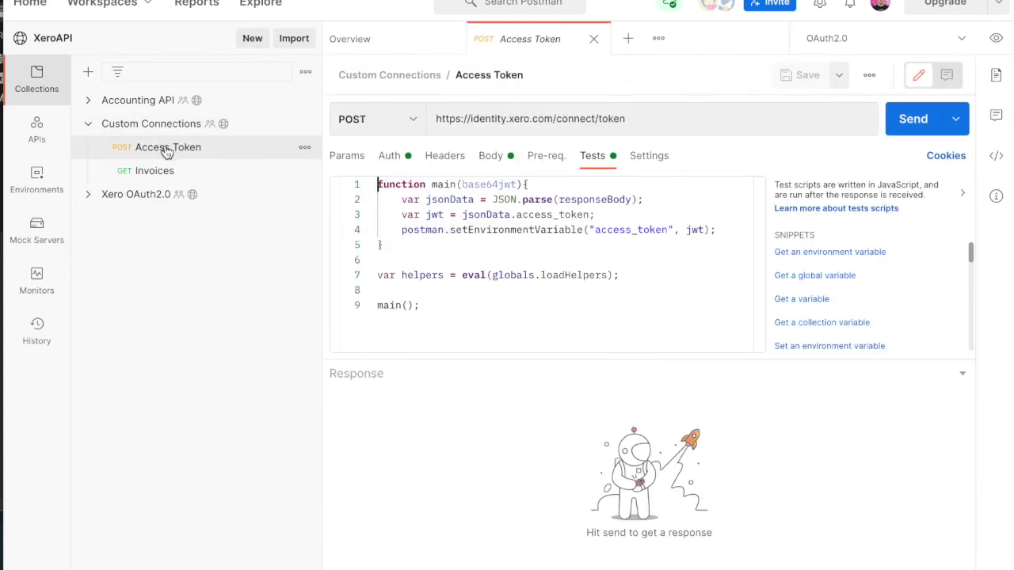
pyautogui.click(389, 158)
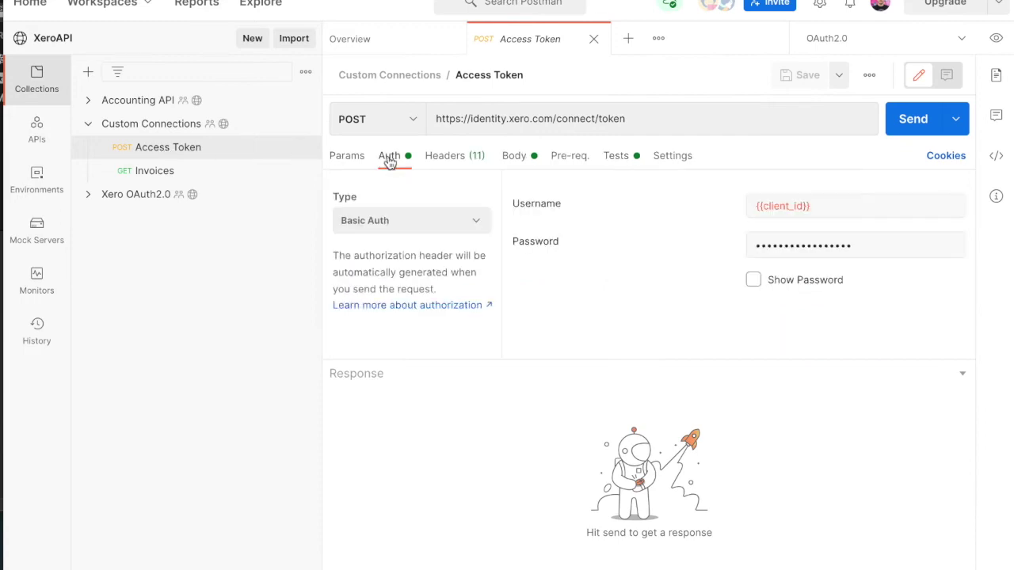
pyautogui.click(753, 281)
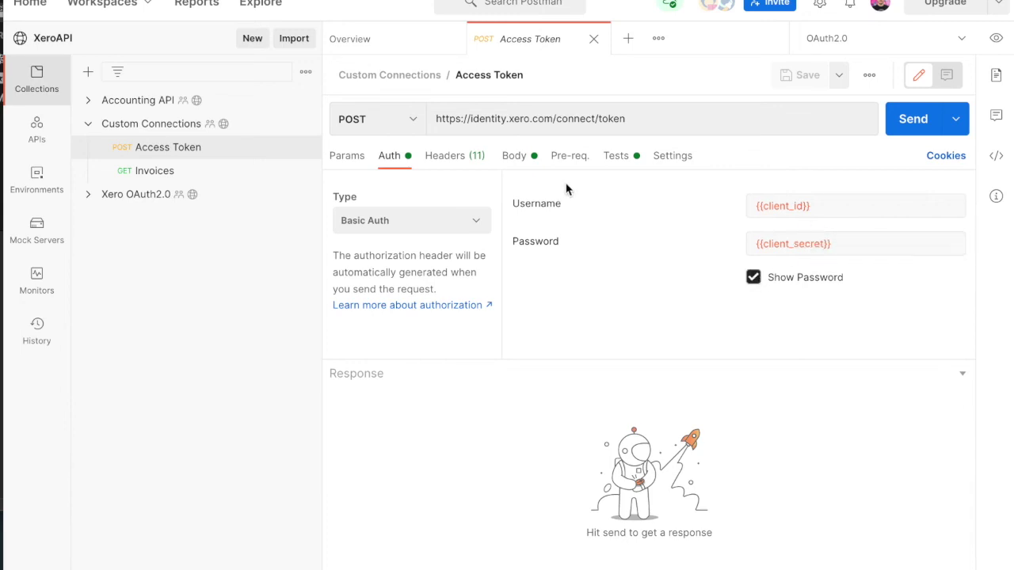
pyautogui.click(513, 162)
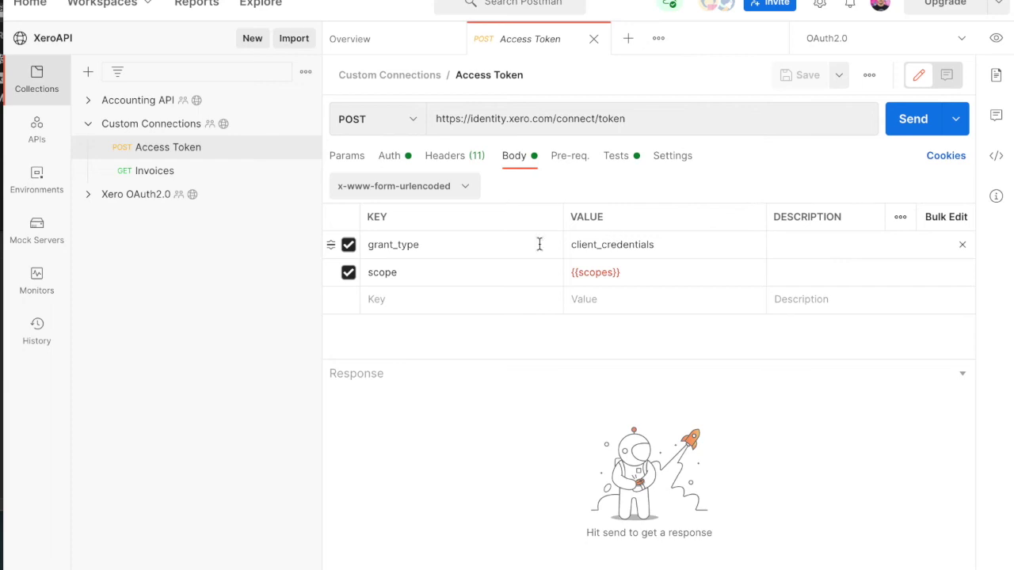
pyautogui.moveTo(607, 272)
pyautogui.click(908, 124)
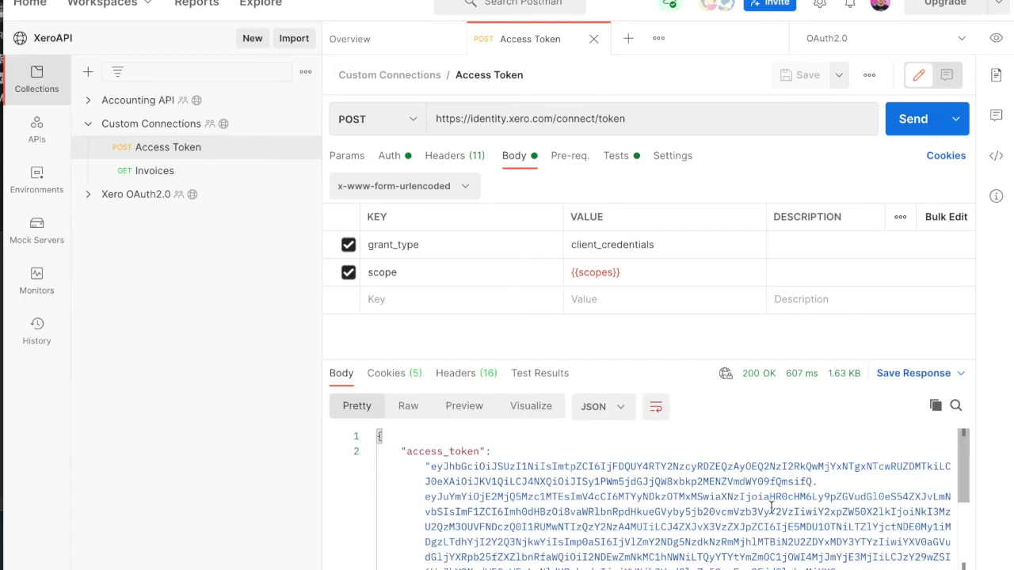
# Review the token response and Tests script, then confirm access_token is stored in the environment.
pyautogui.scroll(-3, 779, 451)
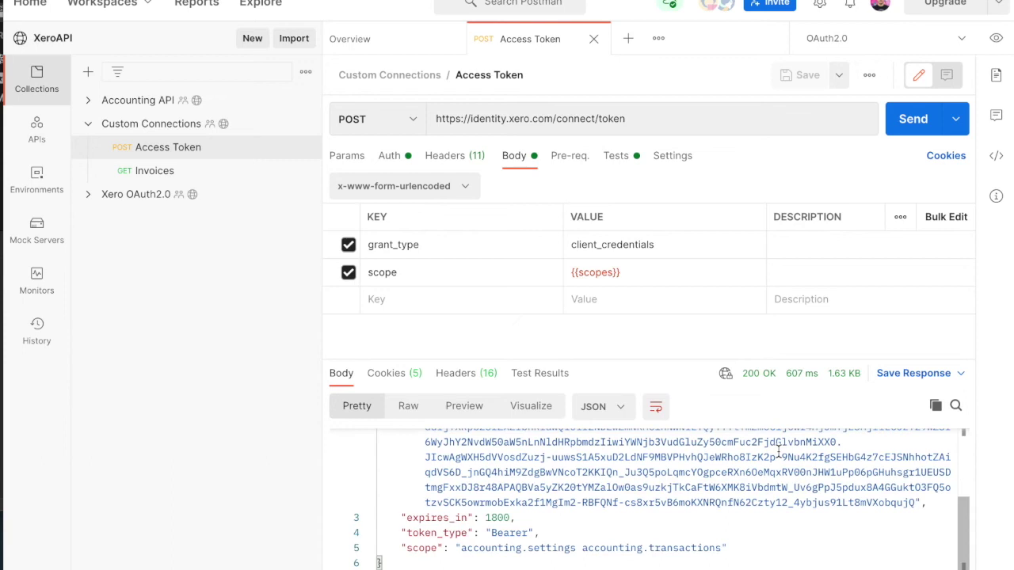
pyautogui.scroll(3, 778, 450)
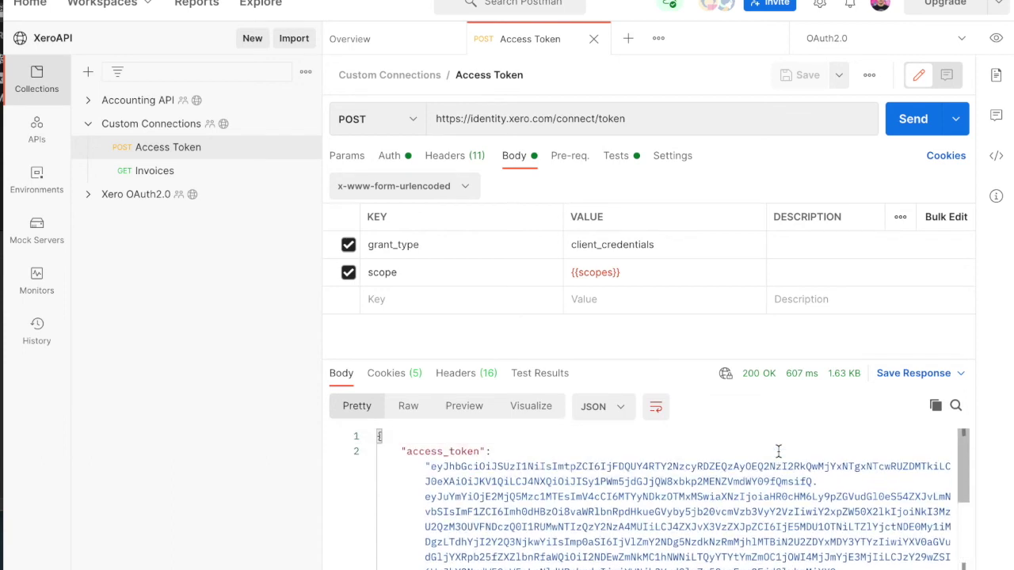
pyautogui.click(617, 156)
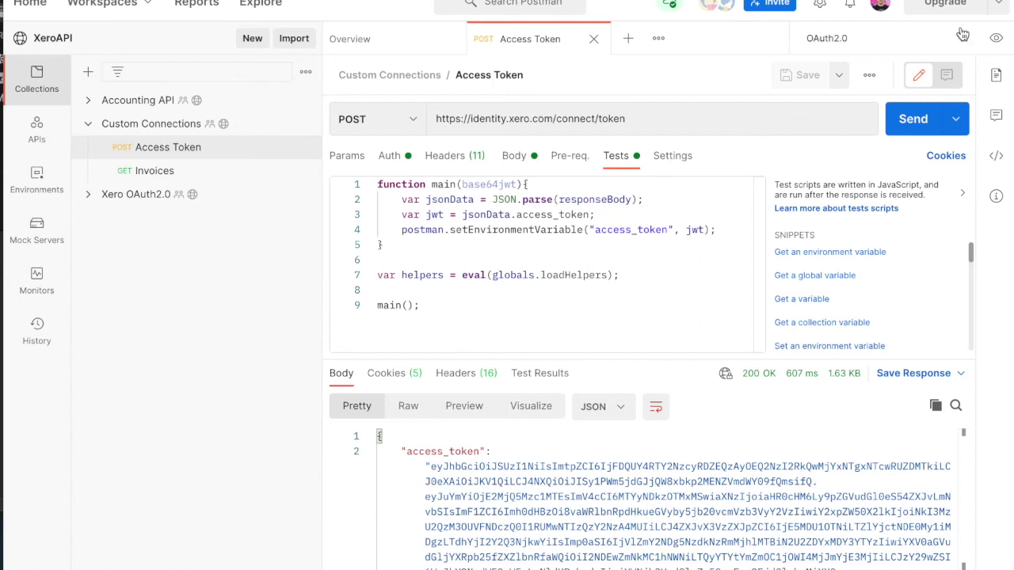
pyautogui.click(996, 38)
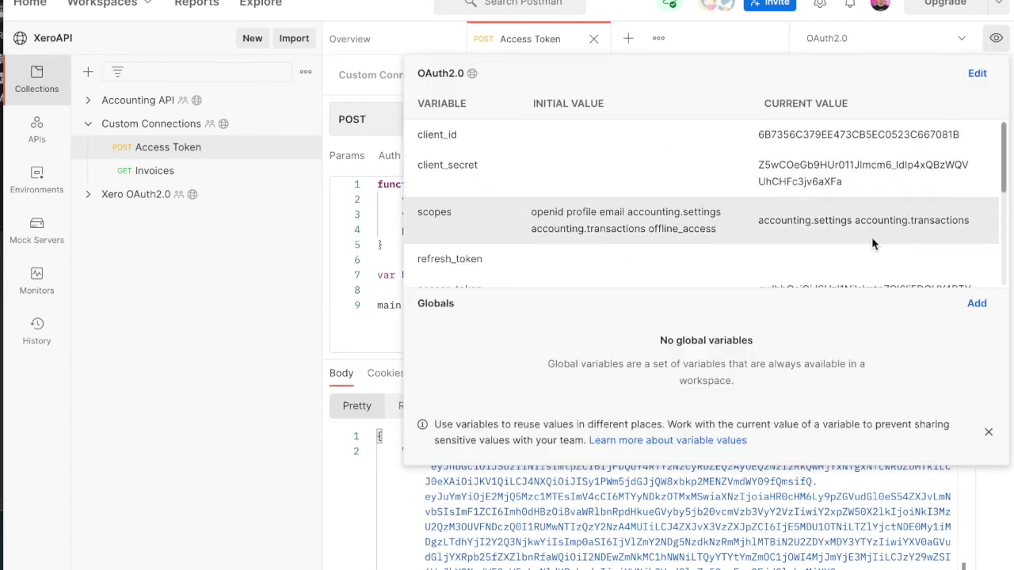
pyautogui.scroll(-3, 872, 244)
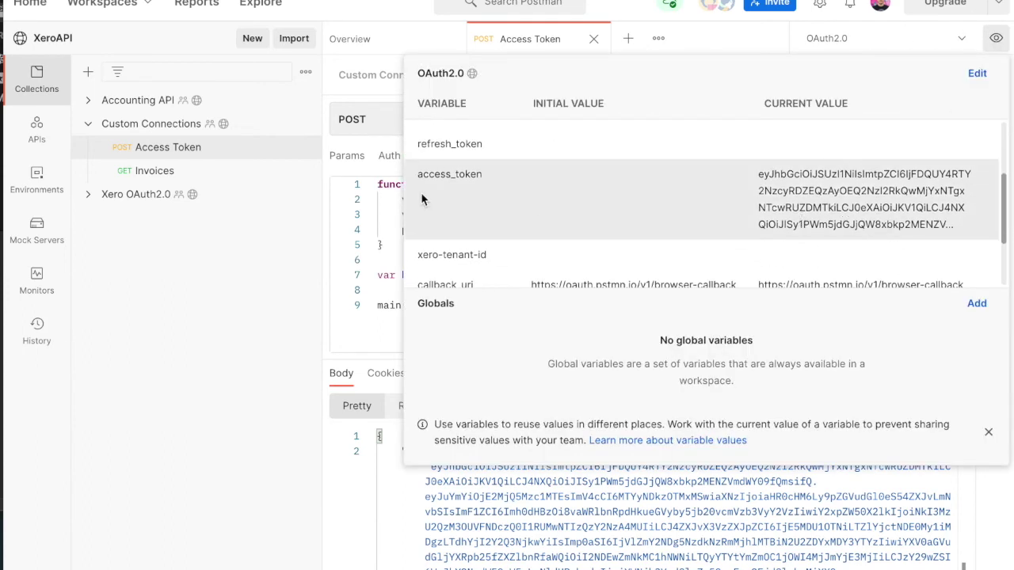
pyautogui.click(375, 174)
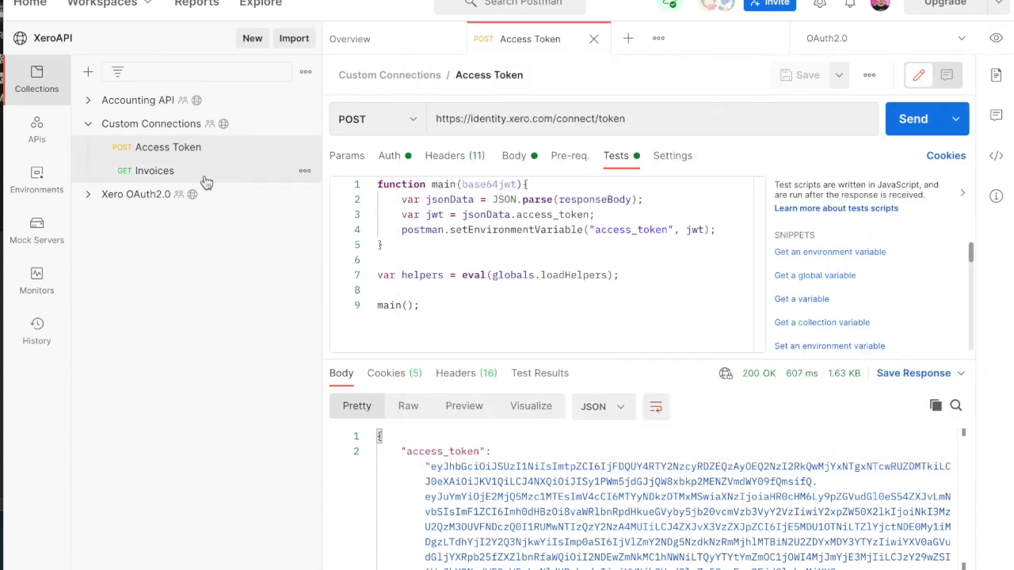
# Send GET Invoices, review the returned invoice JSON, then resend Access Token for a fresh token.
pyautogui.click(165, 171)
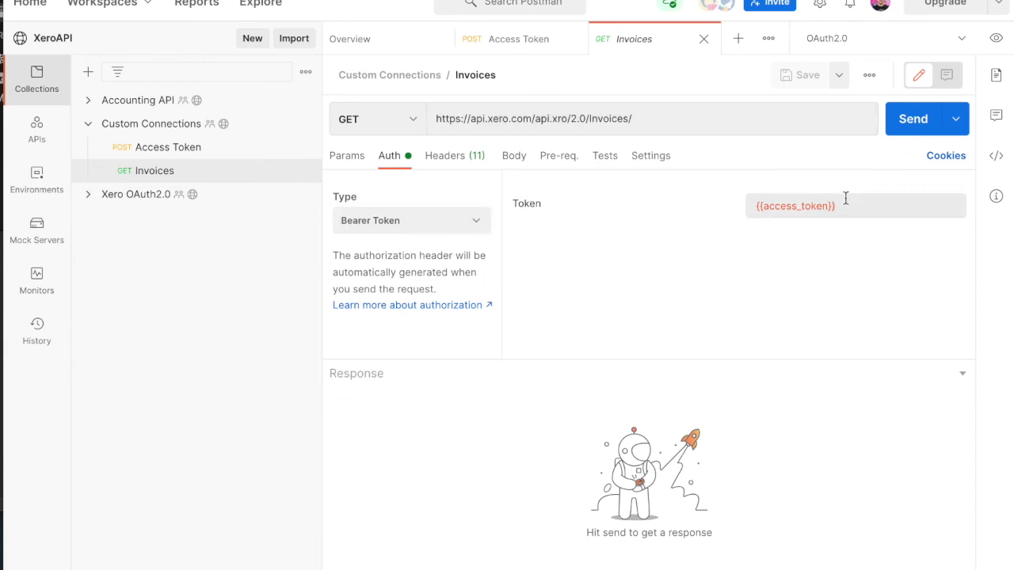
pyautogui.click(919, 124)
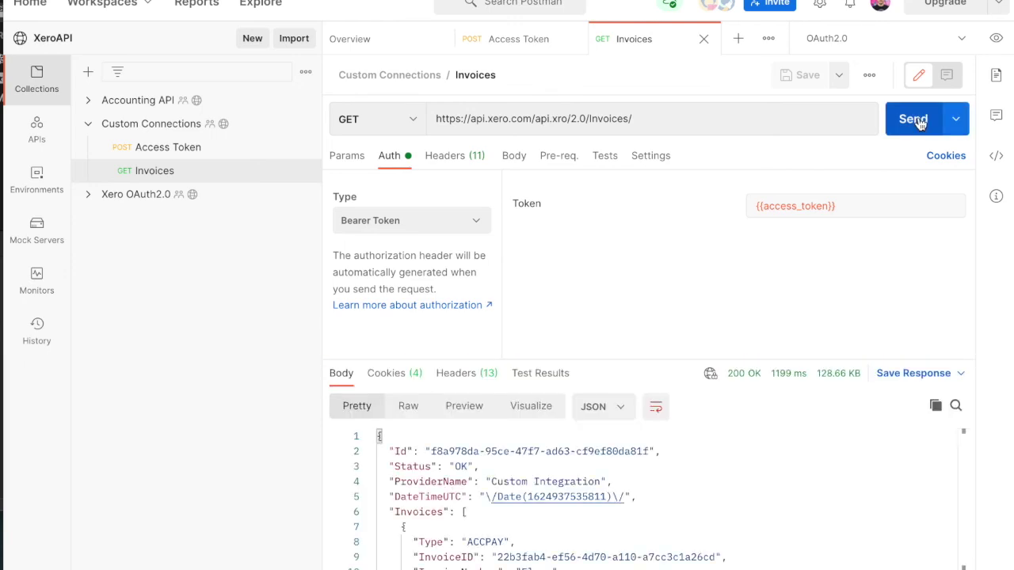
pyautogui.scroll(-5, 664, 532)
pyautogui.scroll(-7, 664, 530)
pyautogui.scroll(10, 664, 530)
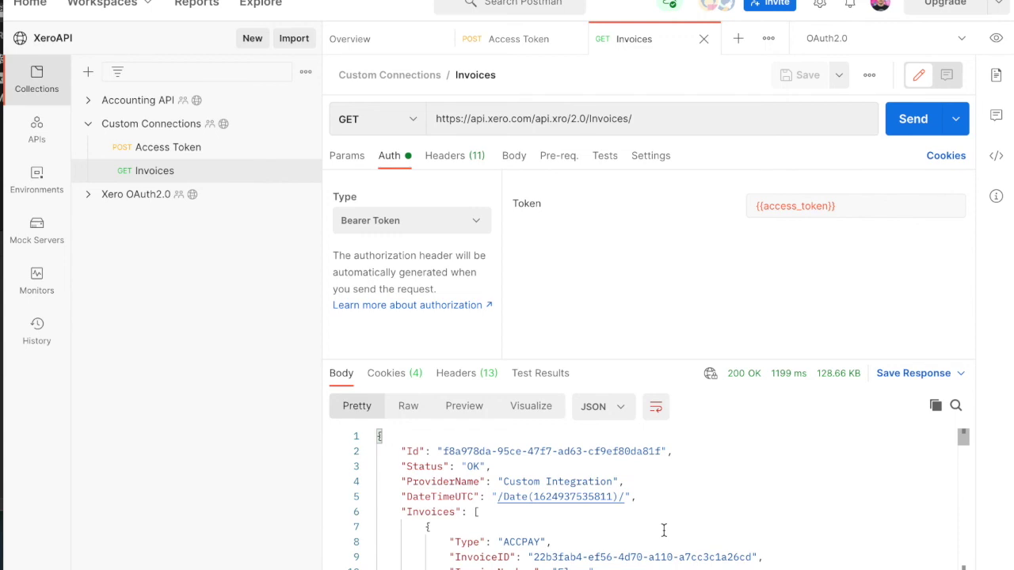
pyautogui.click(190, 152)
pyautogui.click(912, 120)
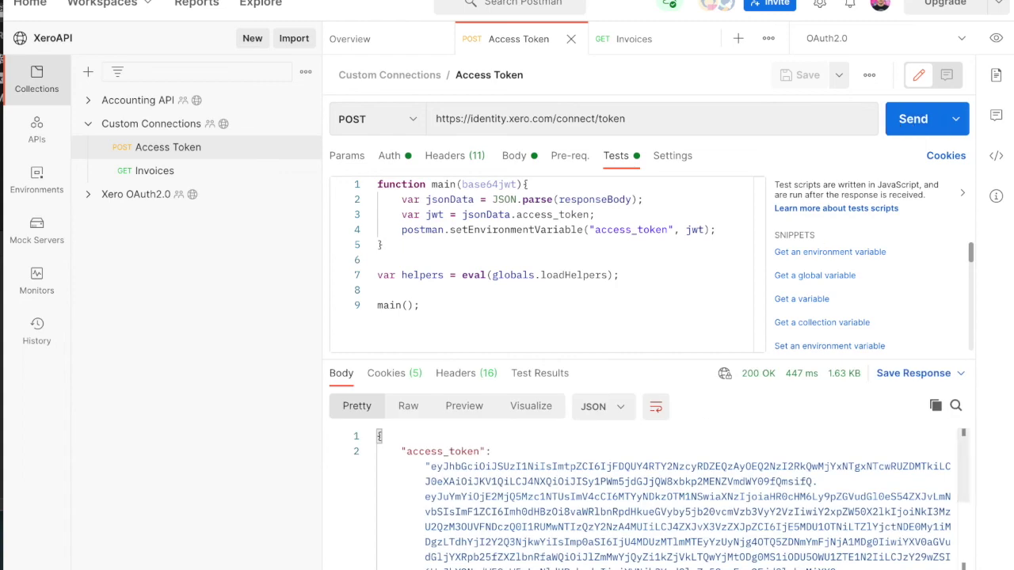